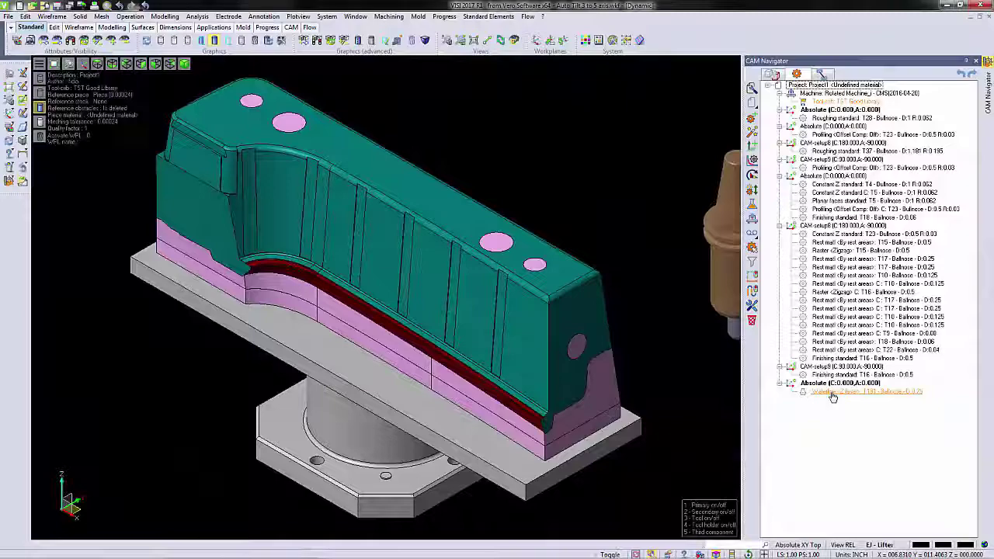
Read the Waterline log's holder-collision warning, then select the Waterline operation to show its toolpath
right_click(833, 397)
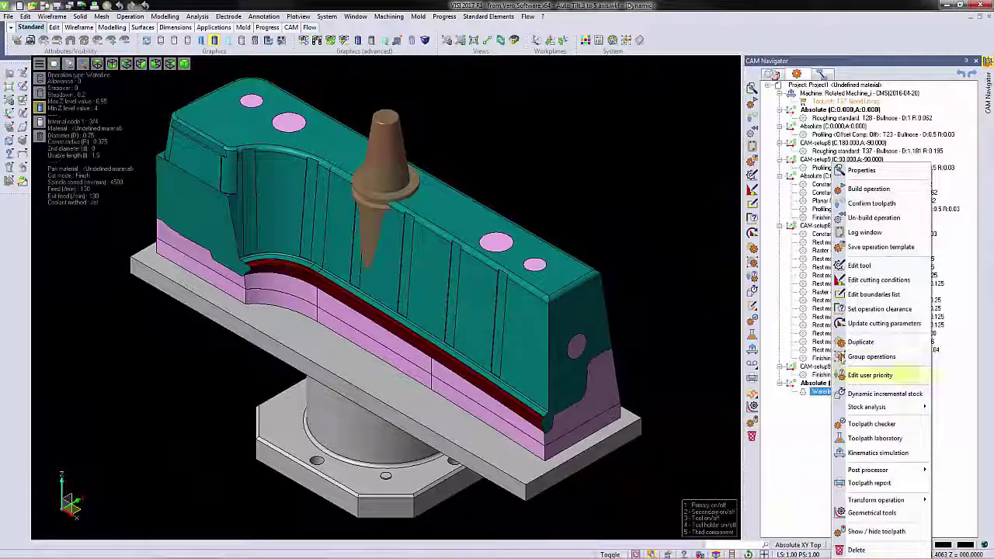
left_click(864, 233)
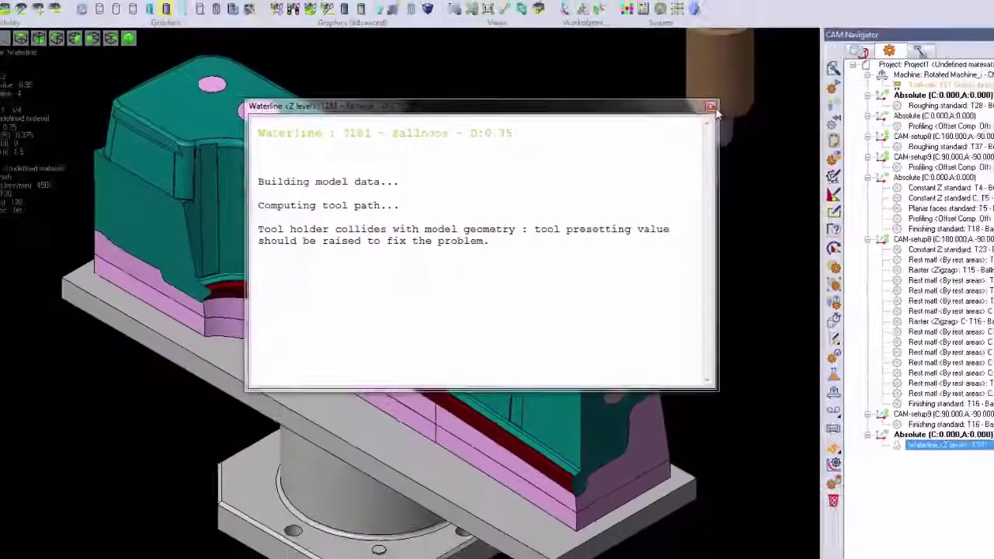
left_click(711, 107)
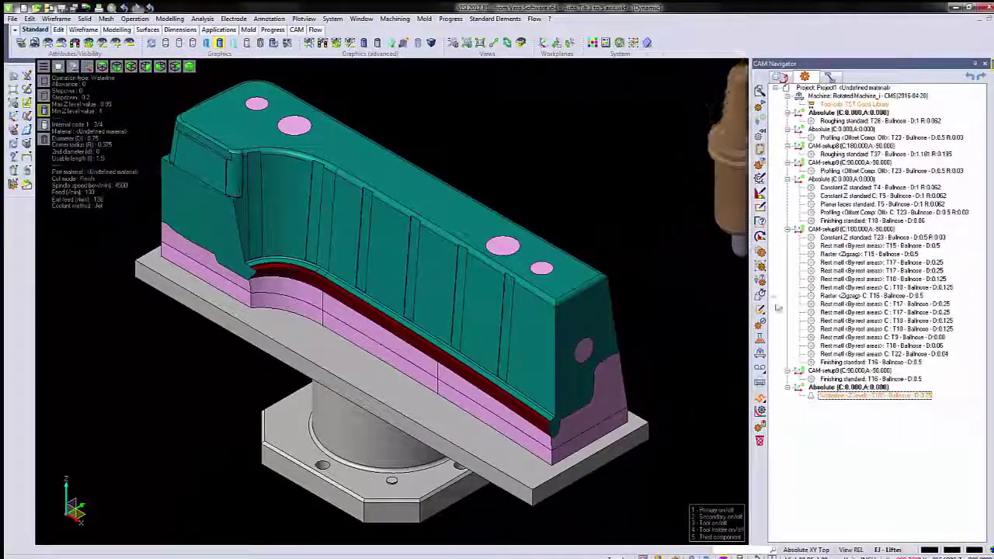
left_click(810, 396)
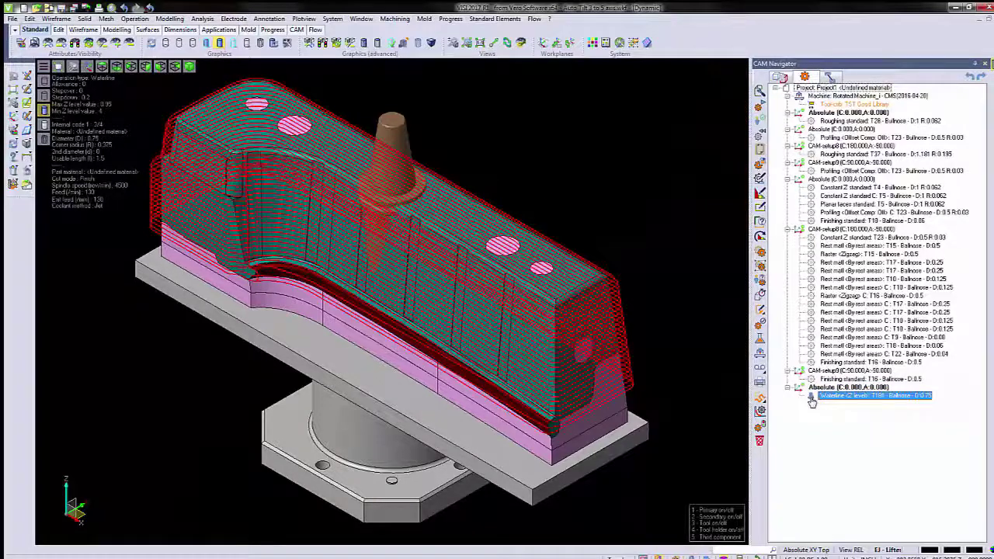
From the Right view, run the Waterline toolpath in the toolpath laboratory, orbiting and zooming to inspect it
key("6")
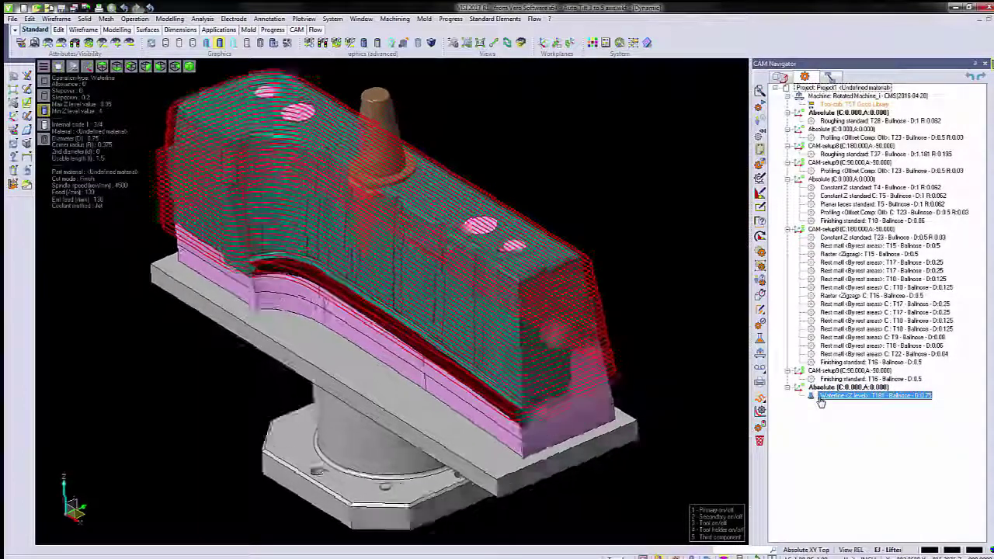
right_click(828, 398)
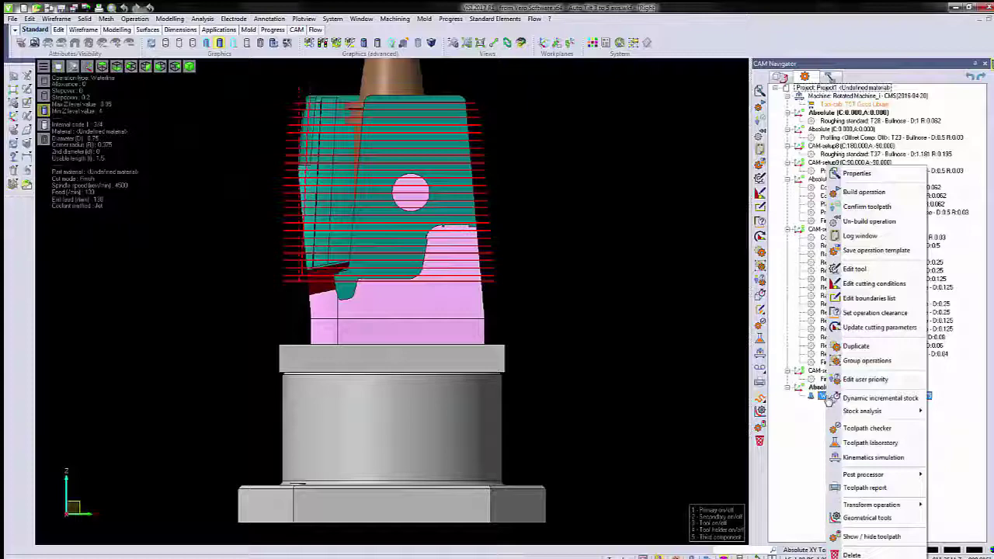
left_click(866, 442)
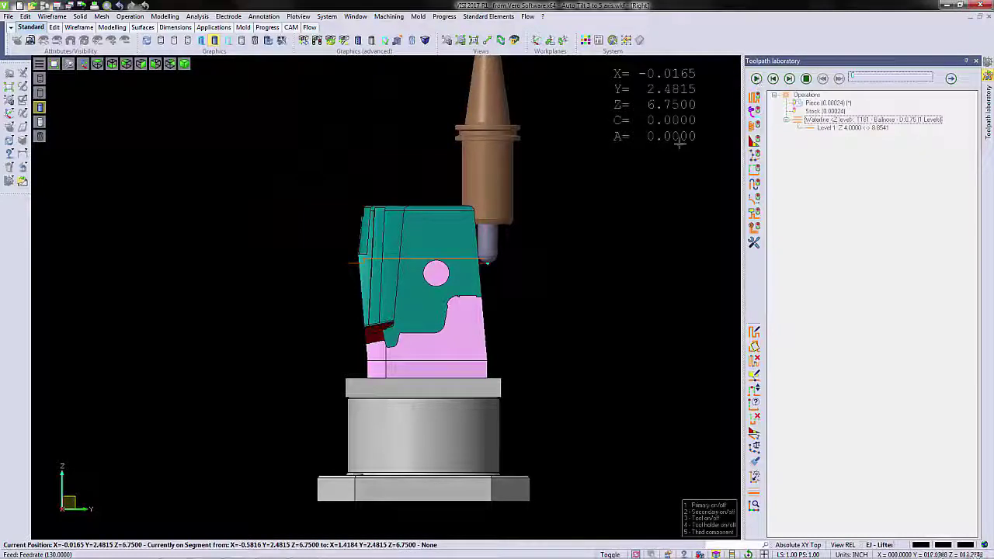
middle_click_drag(609, 267, 580, 291)
scroll(580, 291, "up", 5)
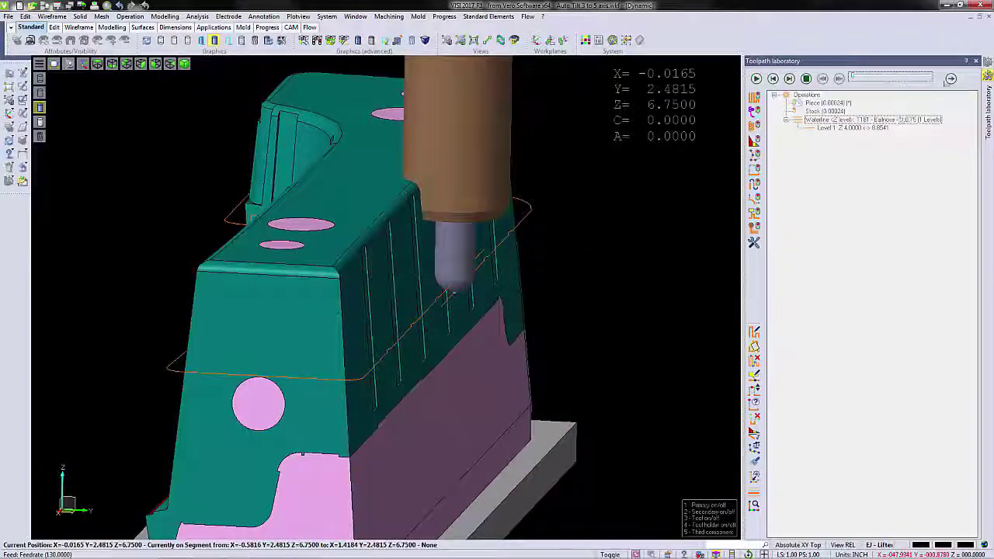
left_click(976, 61)
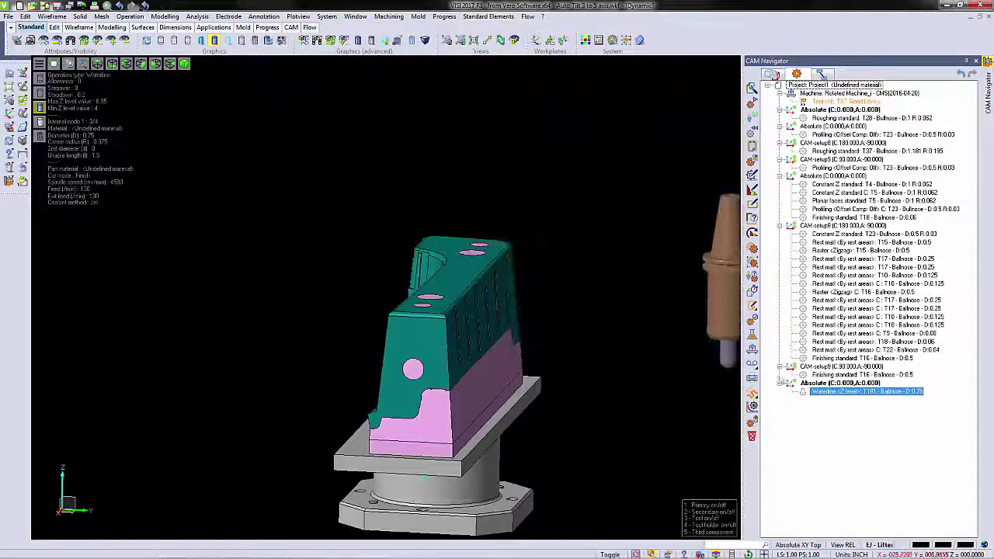
Auto-tilt the Waterline toolpath: 0.05 holder clearance, 60° max tilt, moves kept 5-axis, gradual tilting
right_click(832, 396)
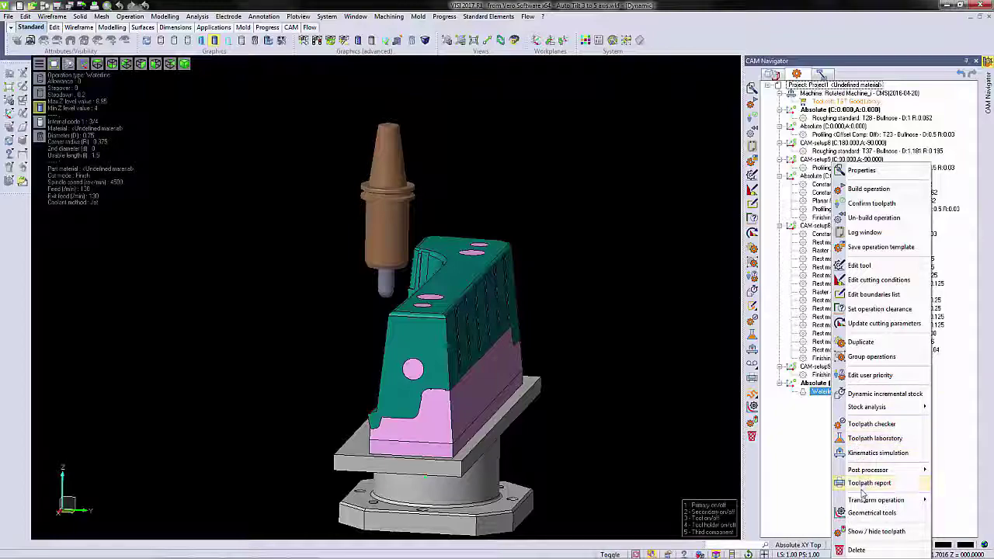
mouse_move(851, 501)
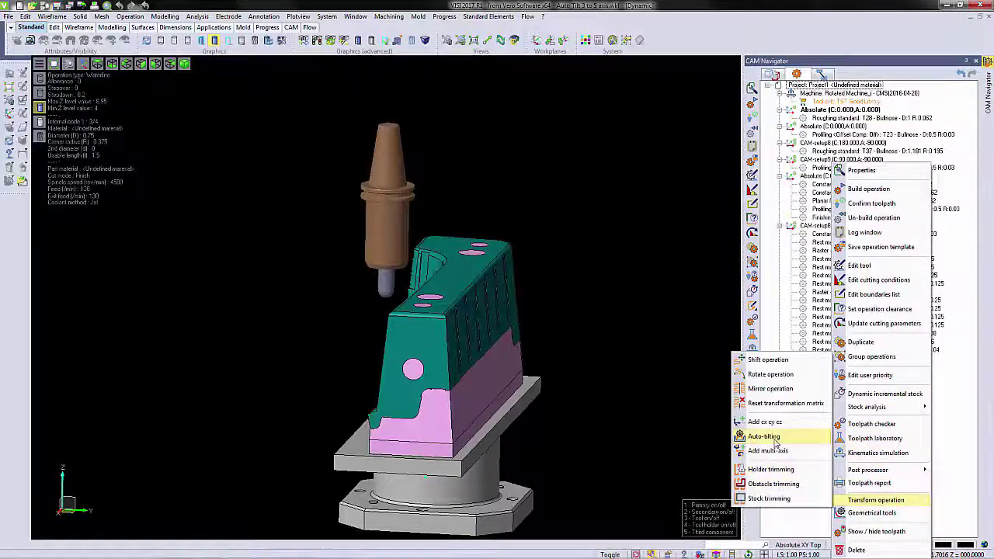
left_click(765, 436)
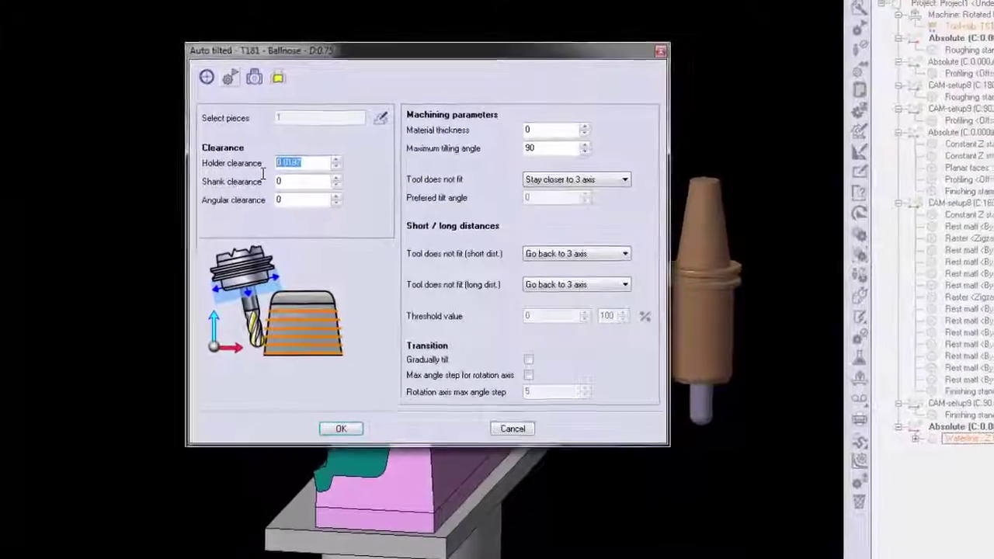
type("05")
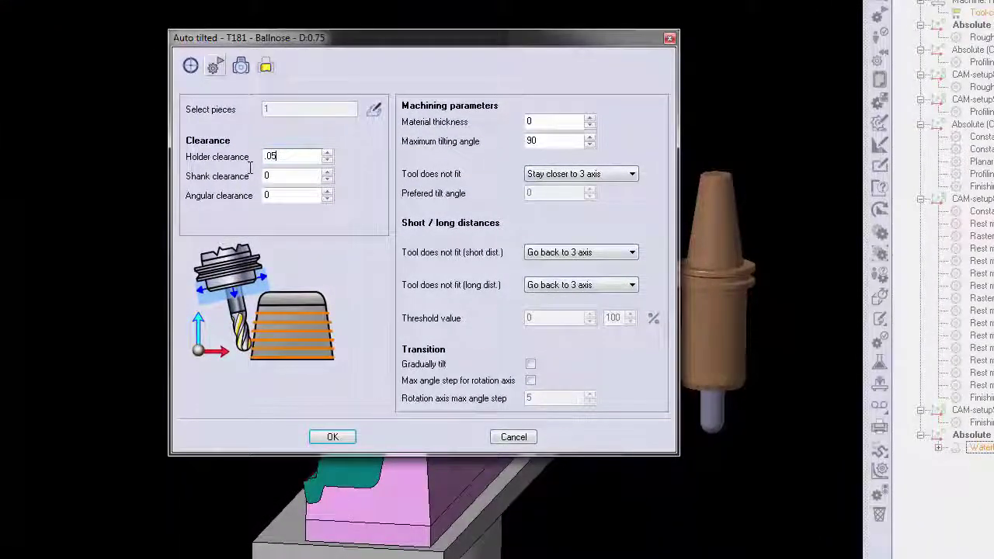
left_click(555, 138)
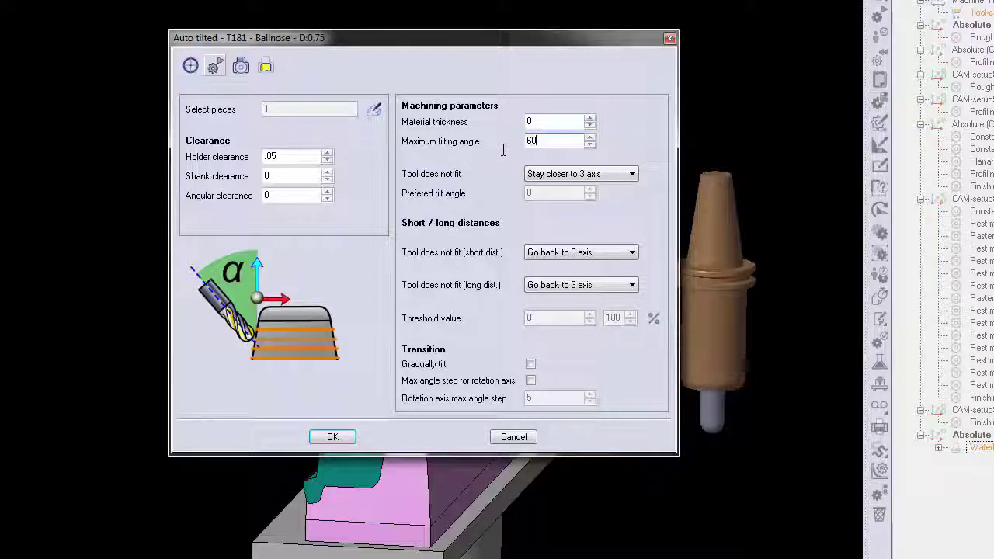
left_click(630, 259)
left_click(599, 271)
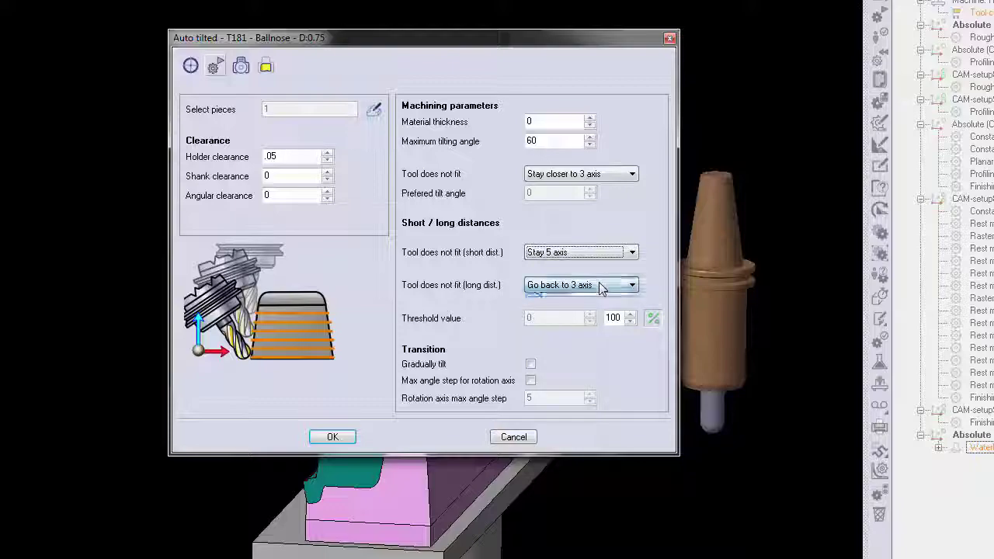
left_click(599, 286)
left_click(578, 312)
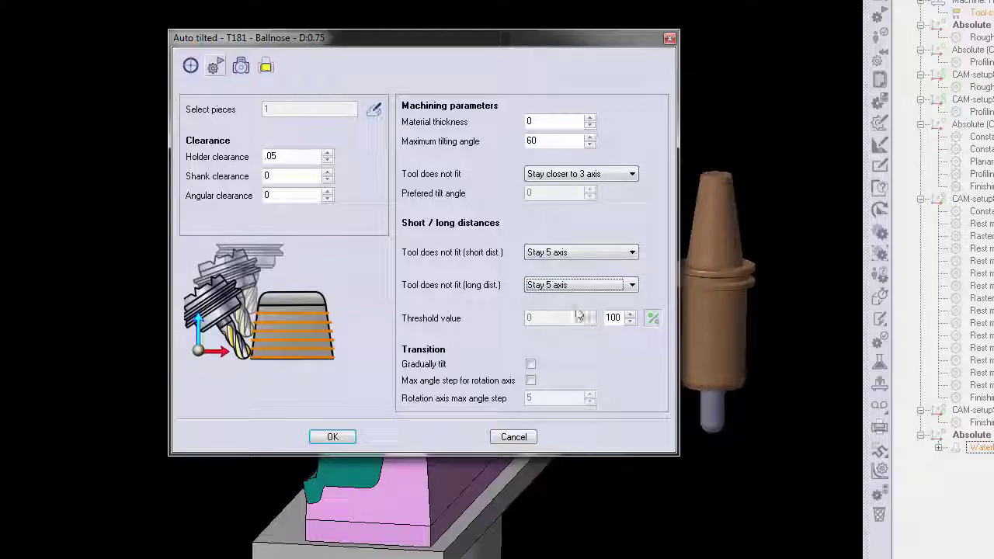
left_click(531, 363)
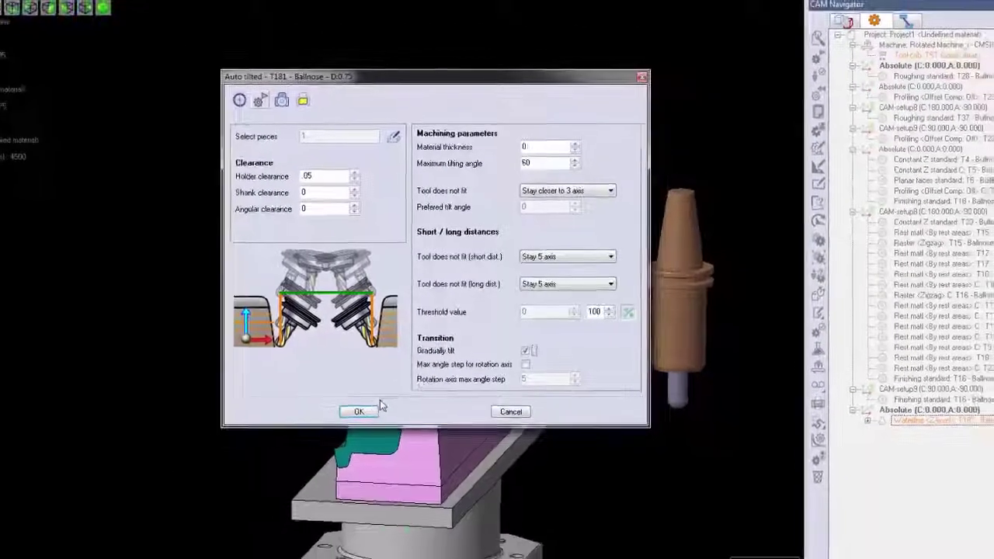
left_click(360, 410)
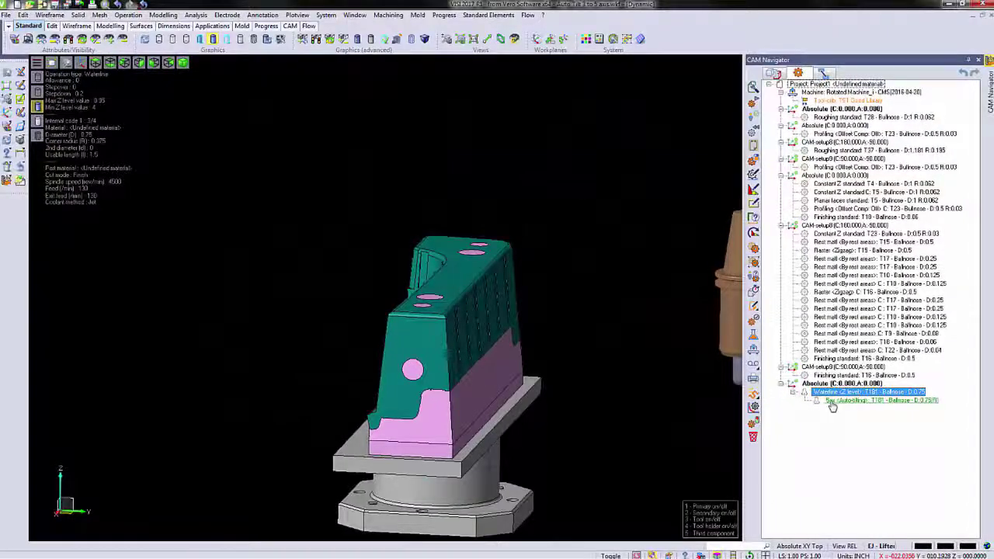
Build the new 5ax auto-tilting T181 operation to calculate its toolpath
right_click(832, 406)
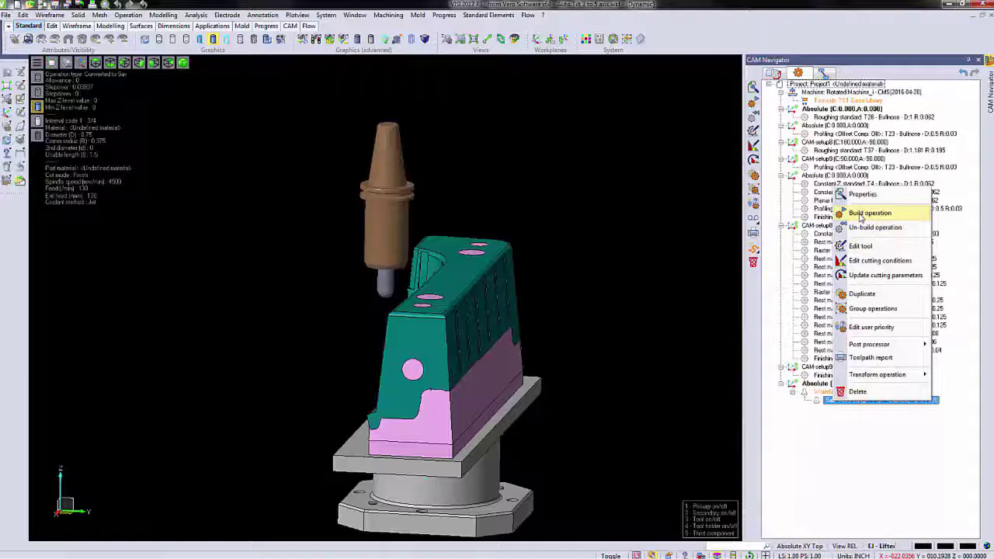
left_click(861, 215)
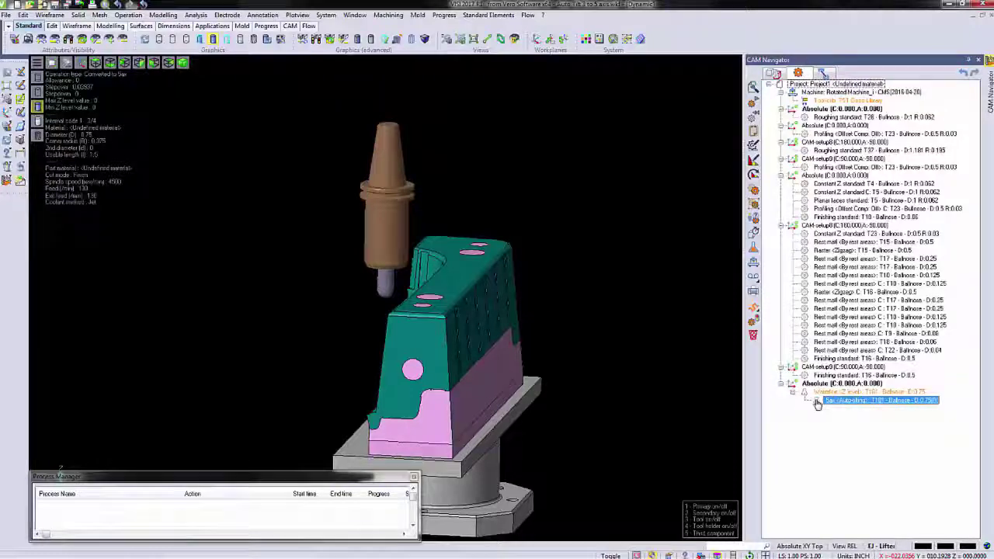
right_click(871, 407)
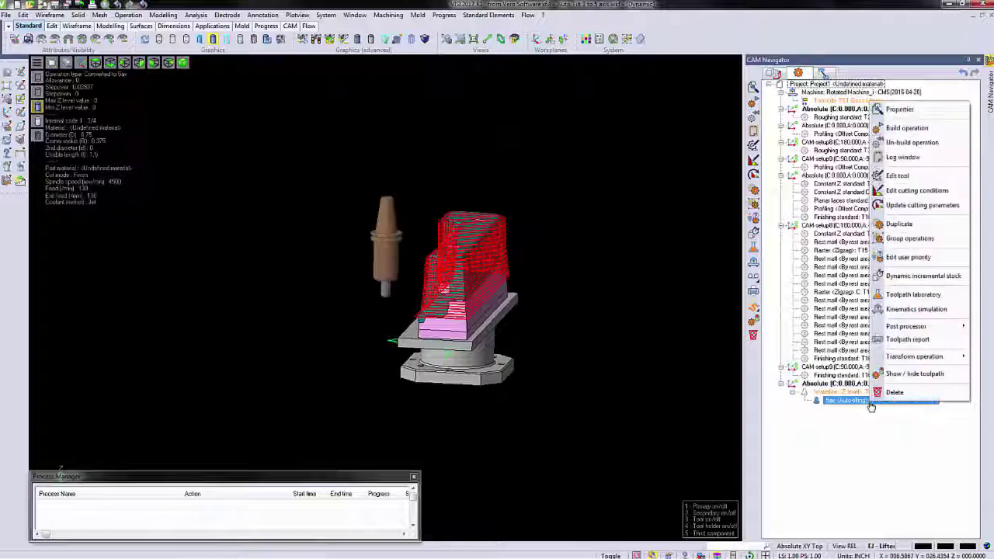
left_click(908, 297)
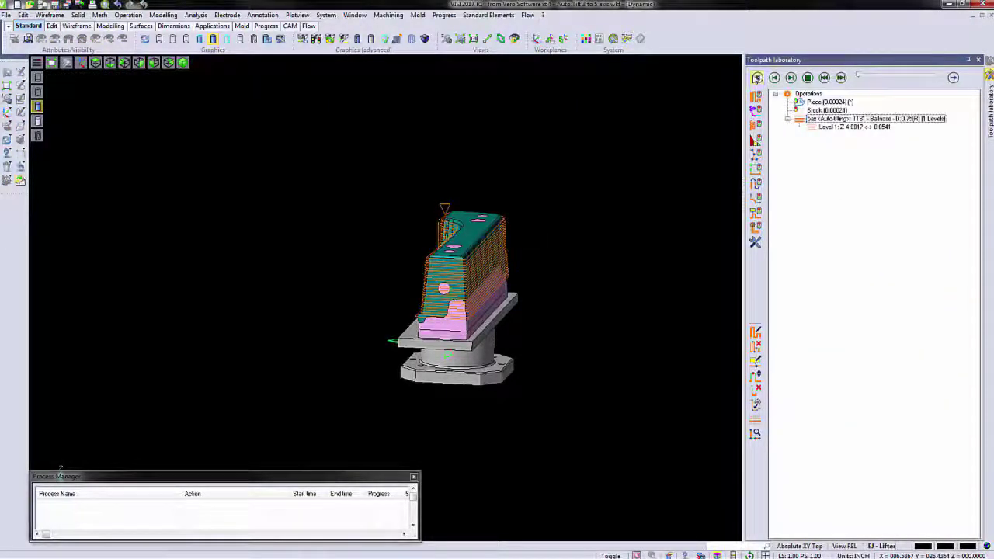
left_click(757, 77)
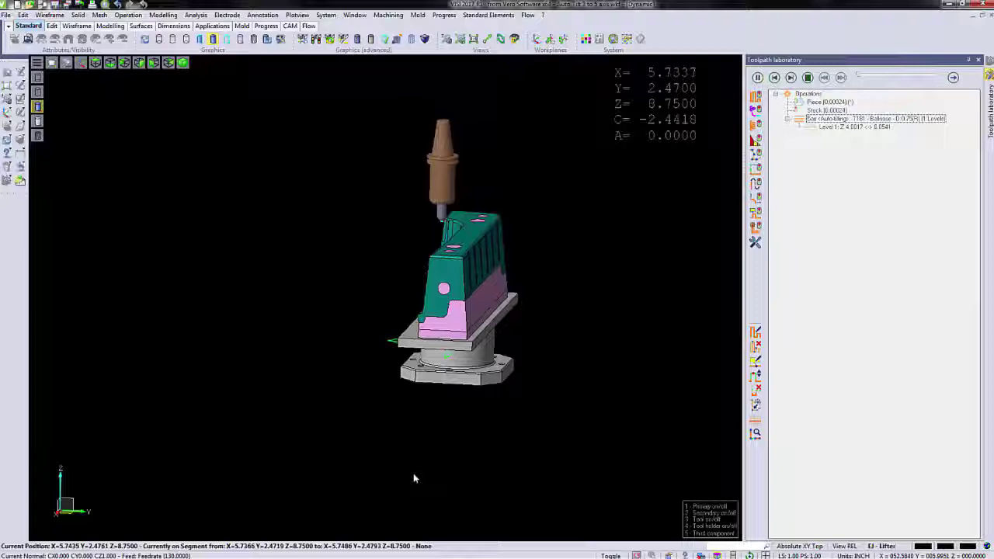
key("ctrl+r")
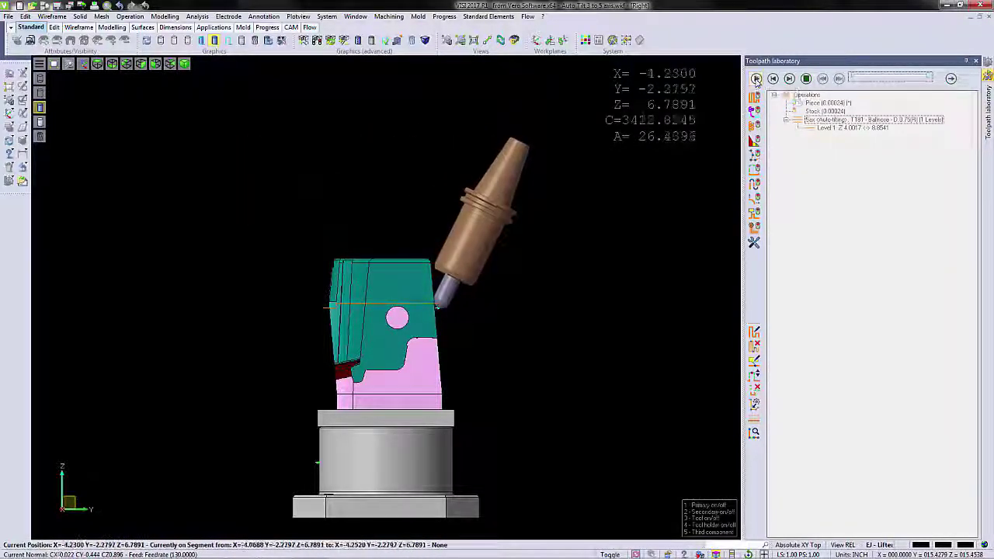
scroll(444, 278, "up", 5)
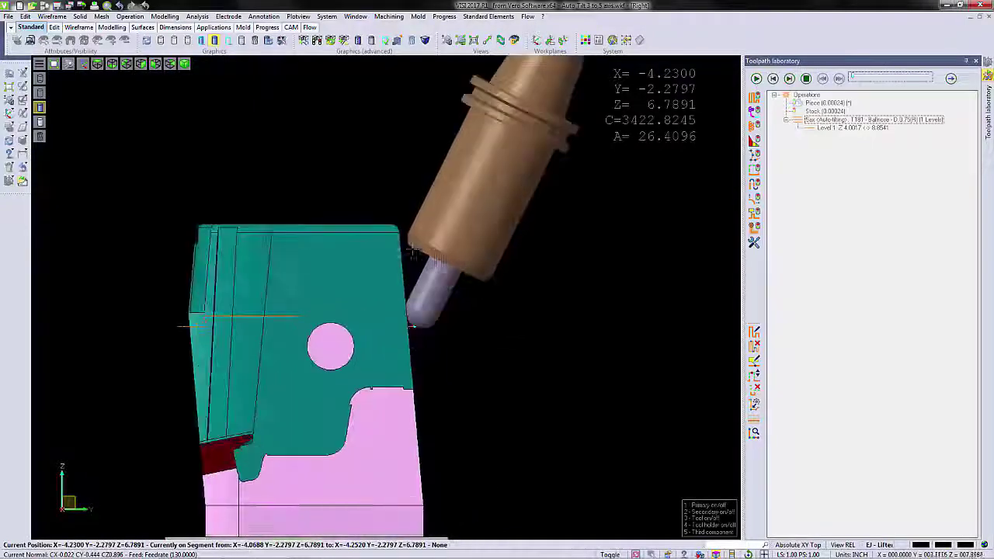
middle_click_drag(521, 344, 490, 311)
scroll(490, 311, "down", 5)
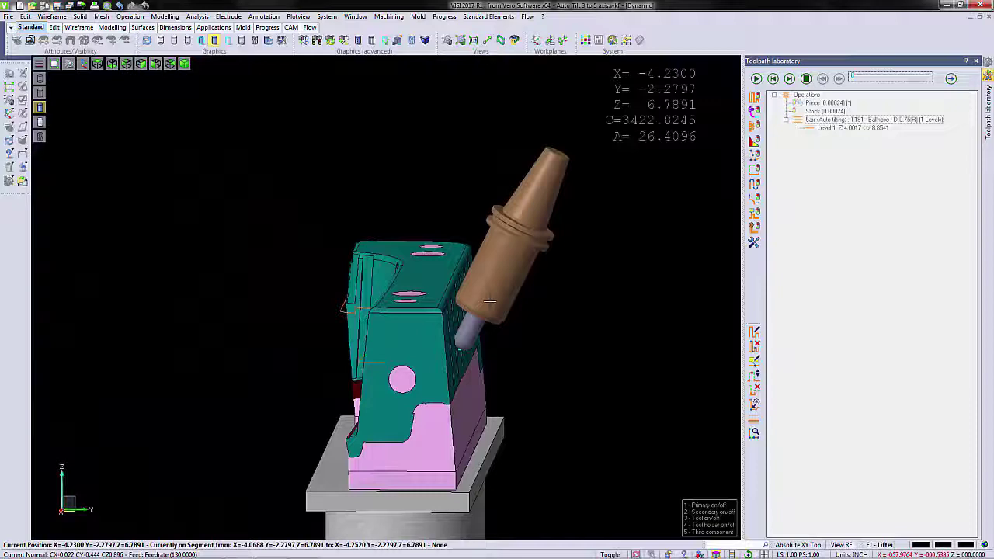
left_click(976, 61)
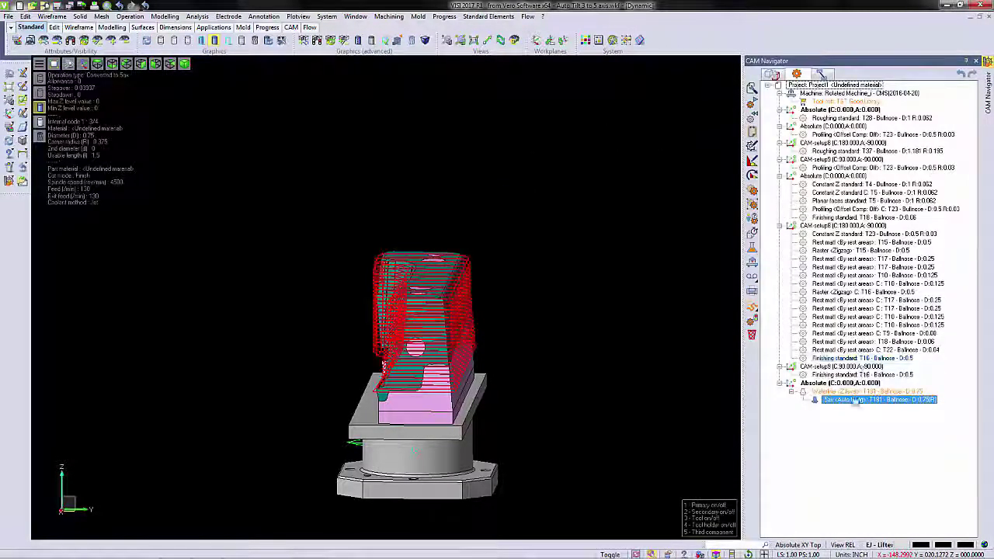
Launch kinematic simulation of the auto-tilted operation with the default parameters on the Hurco VTX/U
right_click(852, 405)
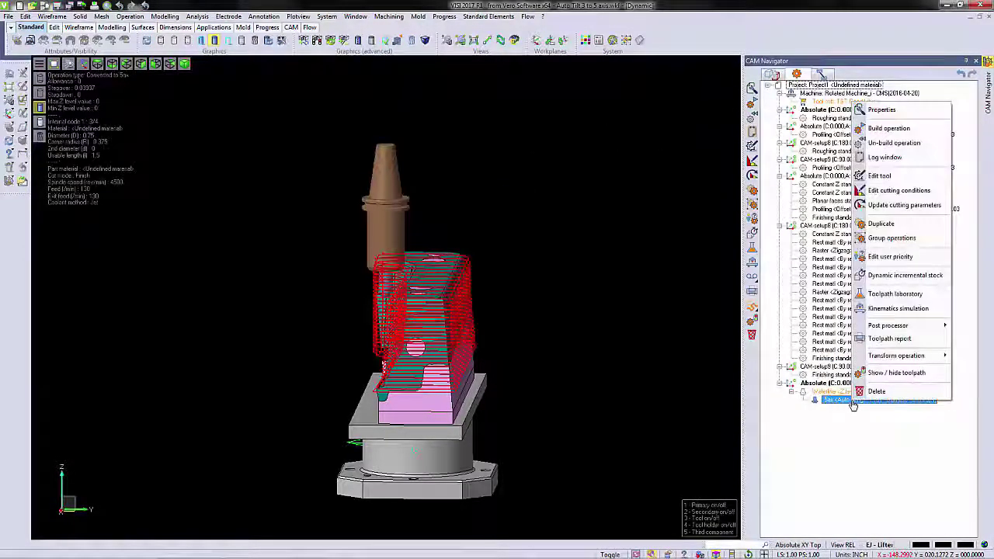
left_click(886, 309)
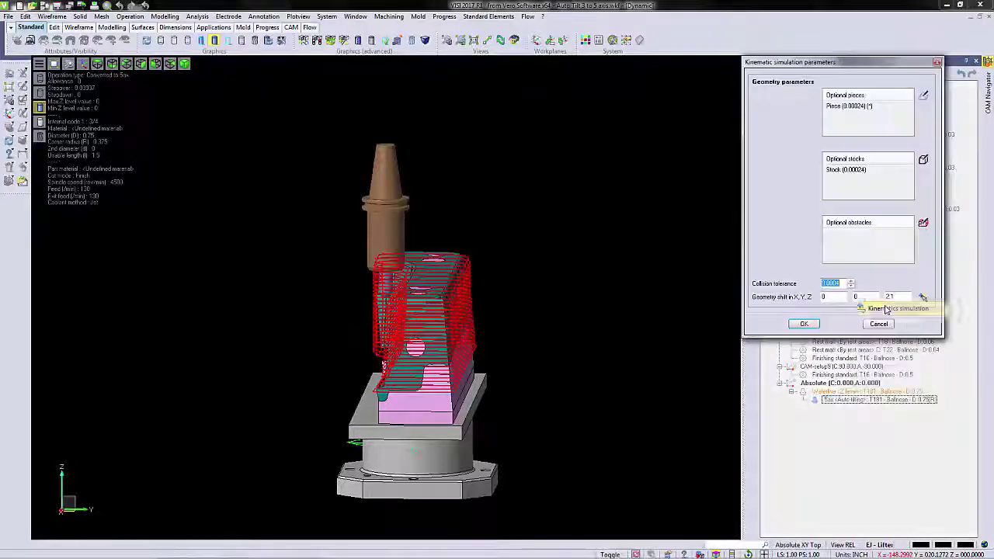
left_click(804, 323)
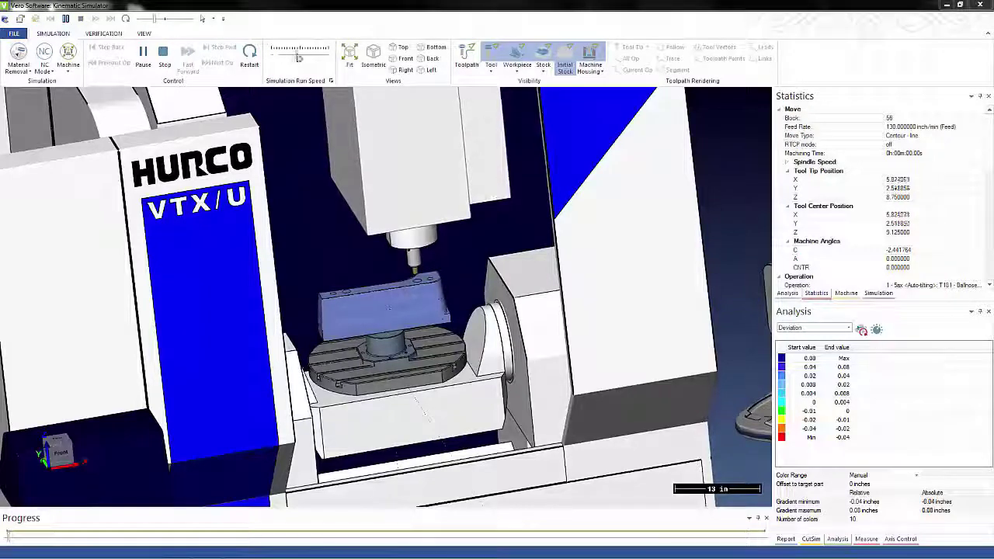
Increase the Simulation Run Speed slider to run the simulation faster
left_click_drag(298, 58, 310, 59)
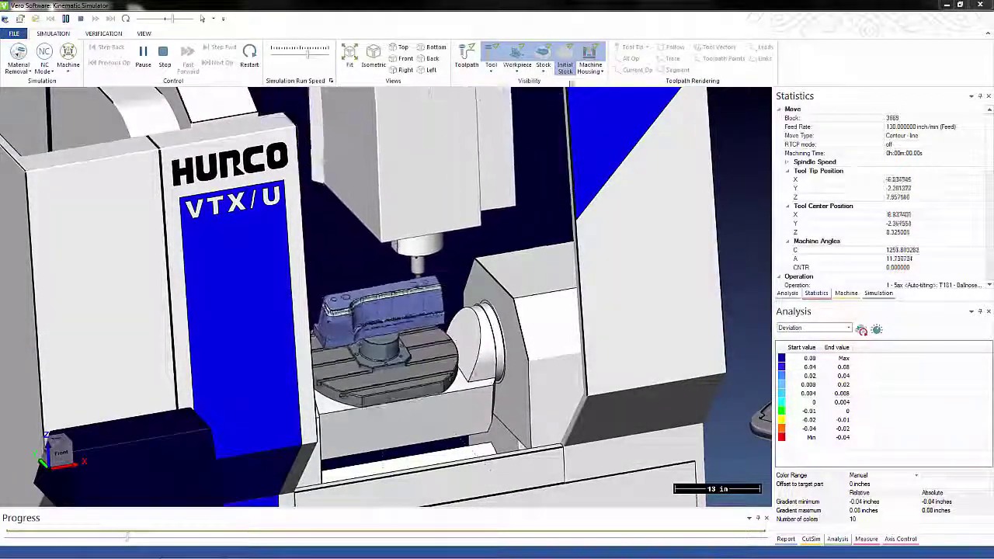
Hide the Machine Housing and orbit to the right side to watch the tilted table
left_click(590, 56)
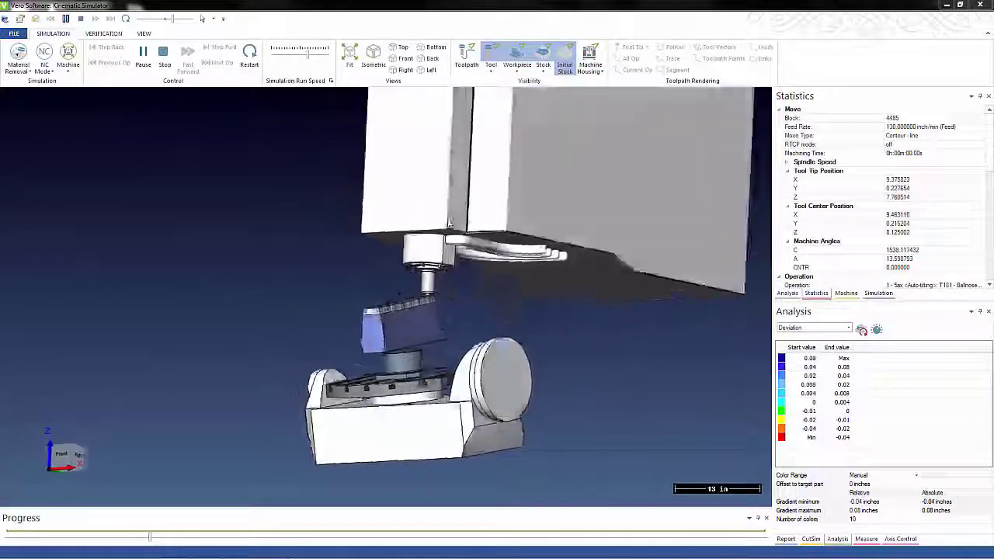
middle_click_drag(448, 223, 384, 235)
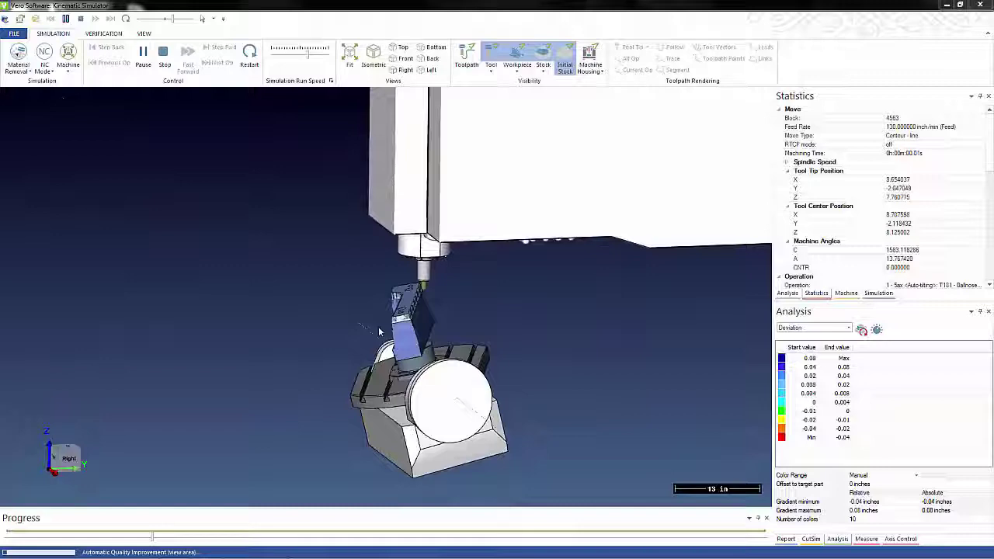